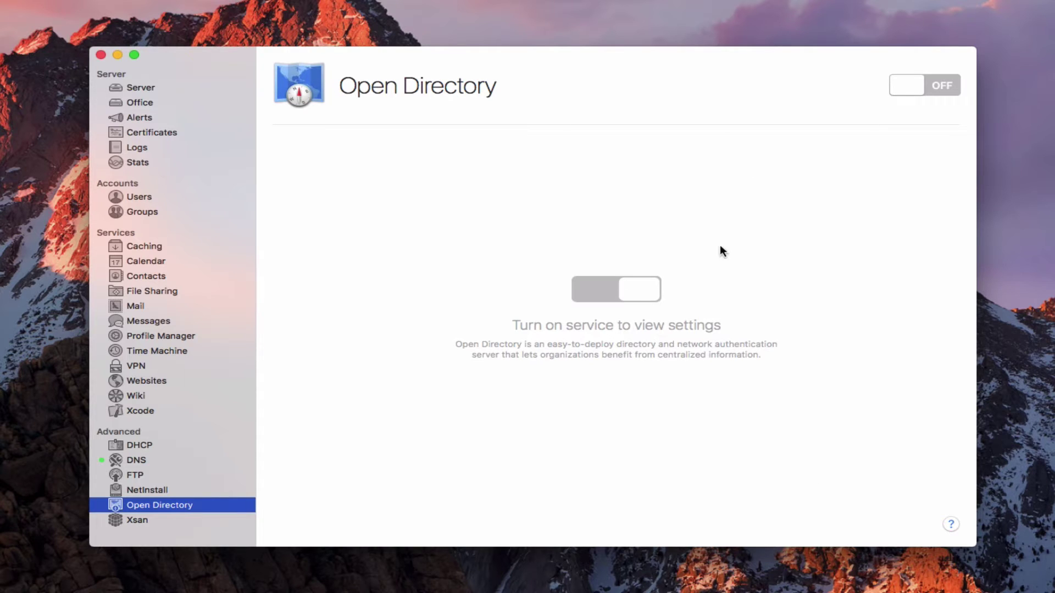
Switch Open Directory on, keeping 'Create a new Open Directory domain' selected.
click(944, 86)
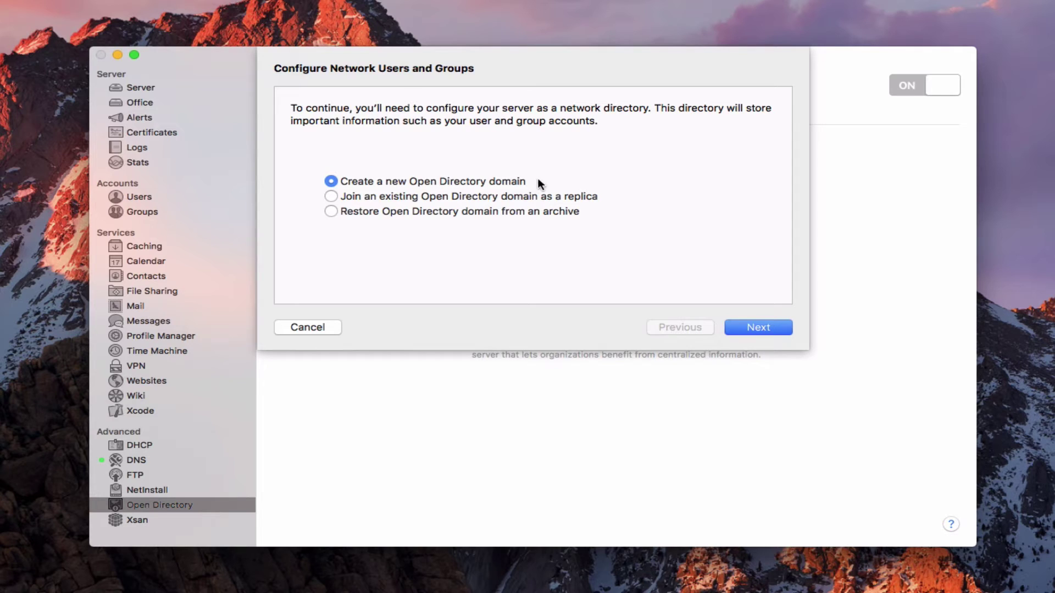
Proceed with a new domain and enter the directory administrator password, then re-enter it in Verify.
click(760, 329)
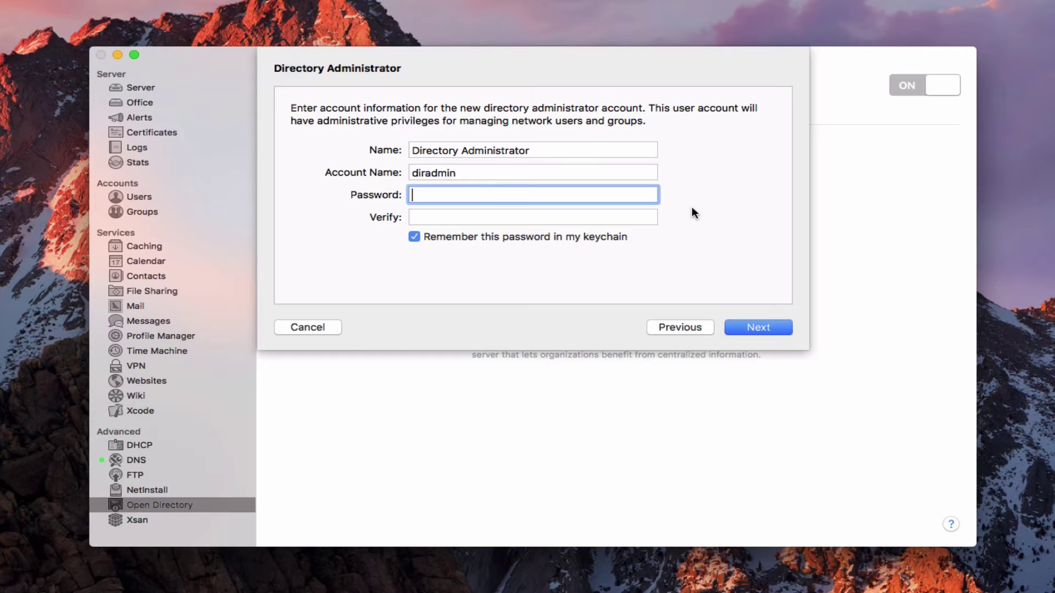
text(••••••)
key(BackSpace)
key(BackSpace)
key(BackSpace)
key(BackSpace)
key(BackSpace)
key(BackSpace)
text(••••)
key(BackSpace)
key(BackSpace)
key(BackSpace)
key(BackSpace)
text(•••••••••••)
key(Caps_Lock)
key(Caps_Lock)
key(Tab)
text(••••)
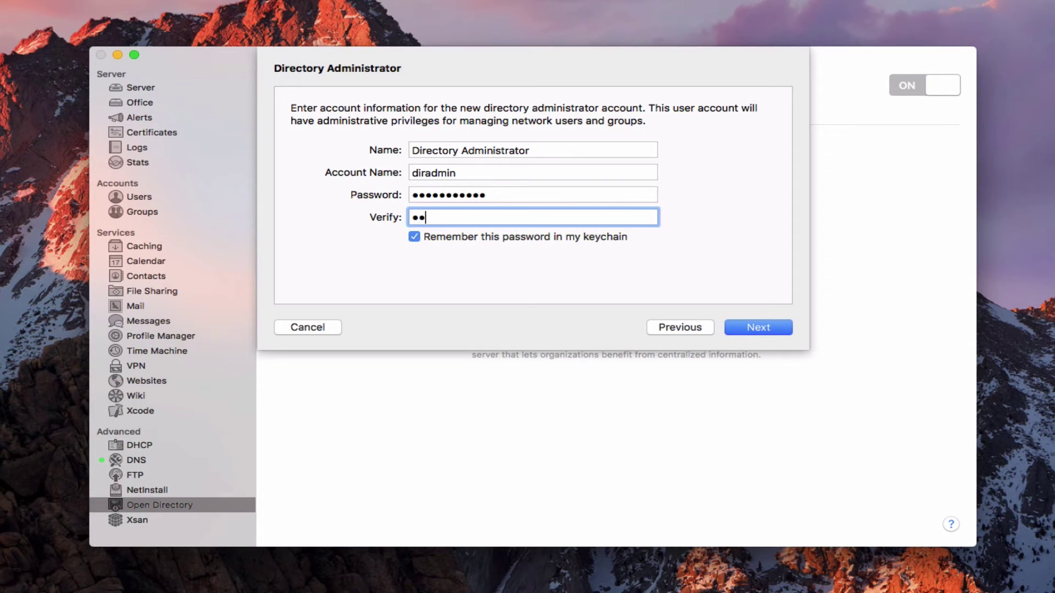
text(•••••••)
Enter 'Acme' as the Organization Name and fill in the admin's e-mail address.
click(762, 330)
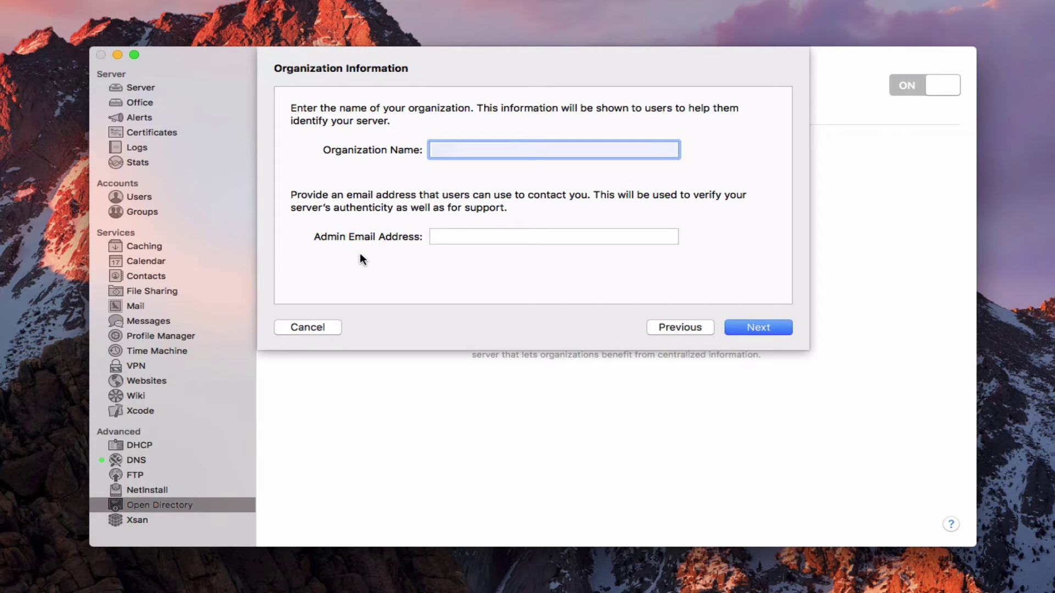
text(Acme)
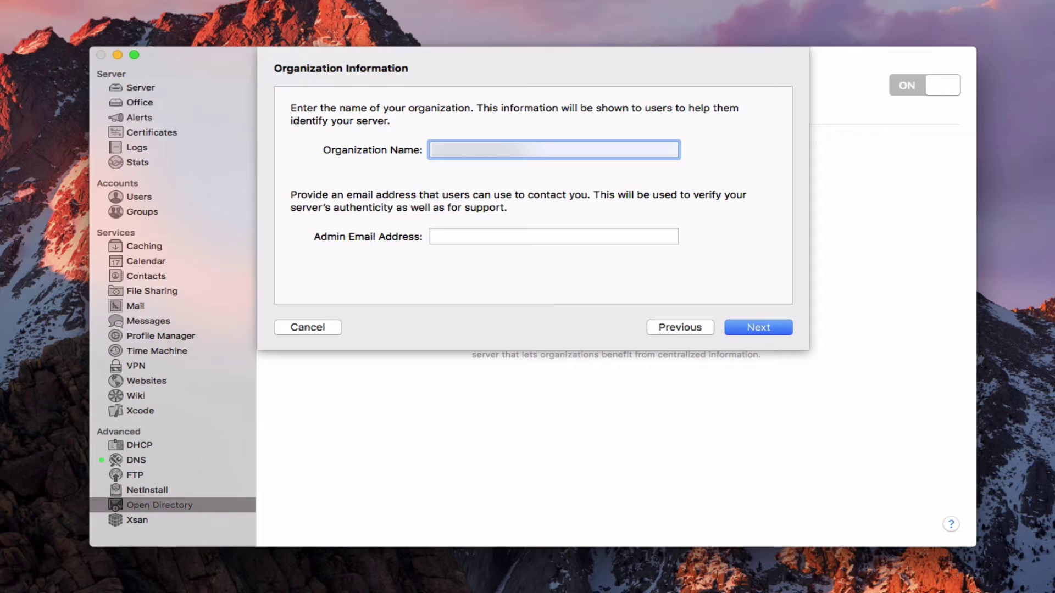
click(554, 237)
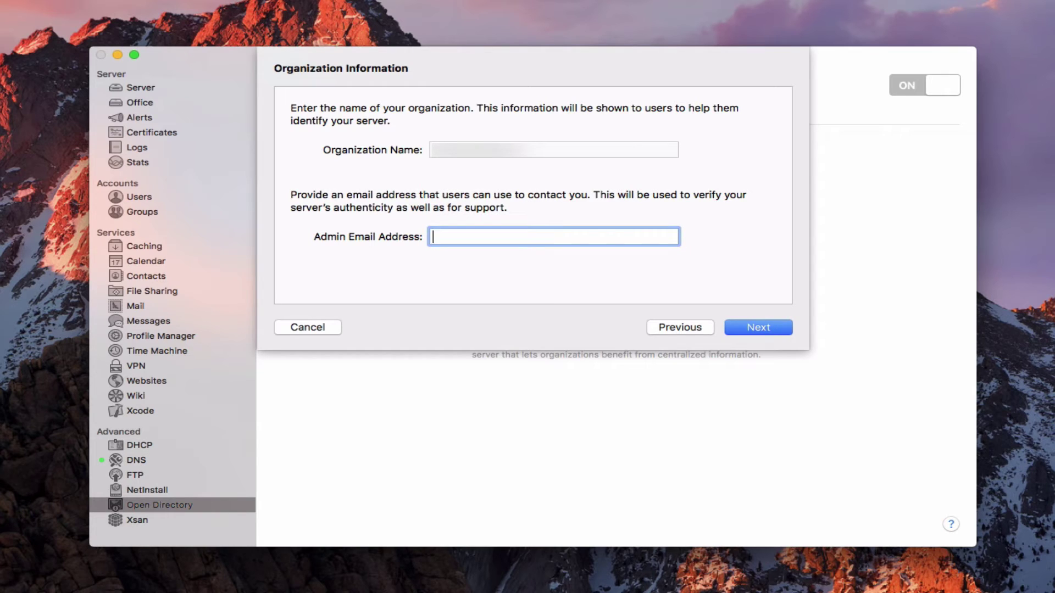
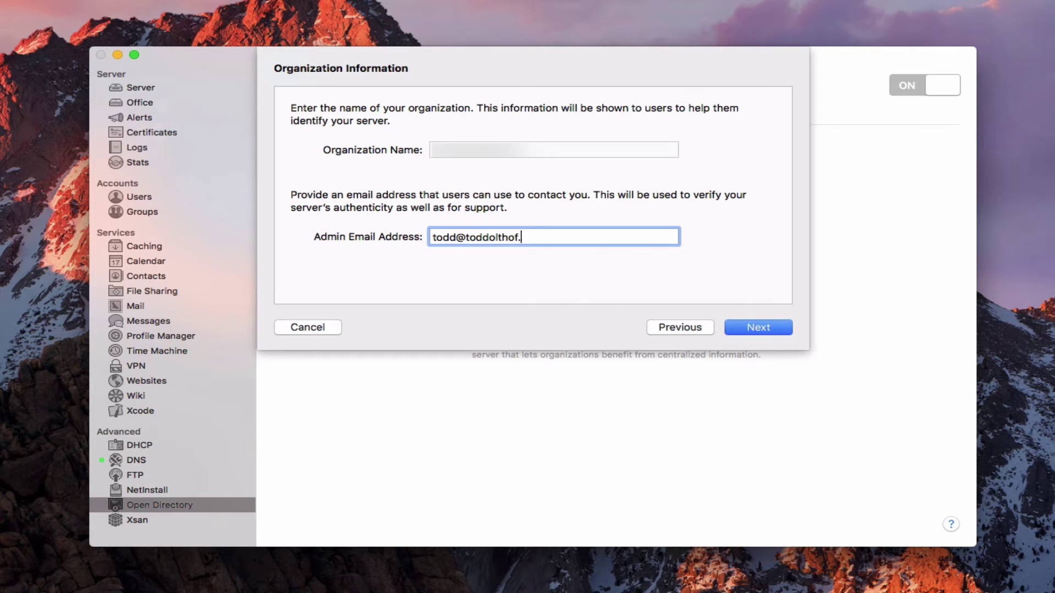
Confirm the directory settings and set up the server as Open Directory master.
click(756, 330)
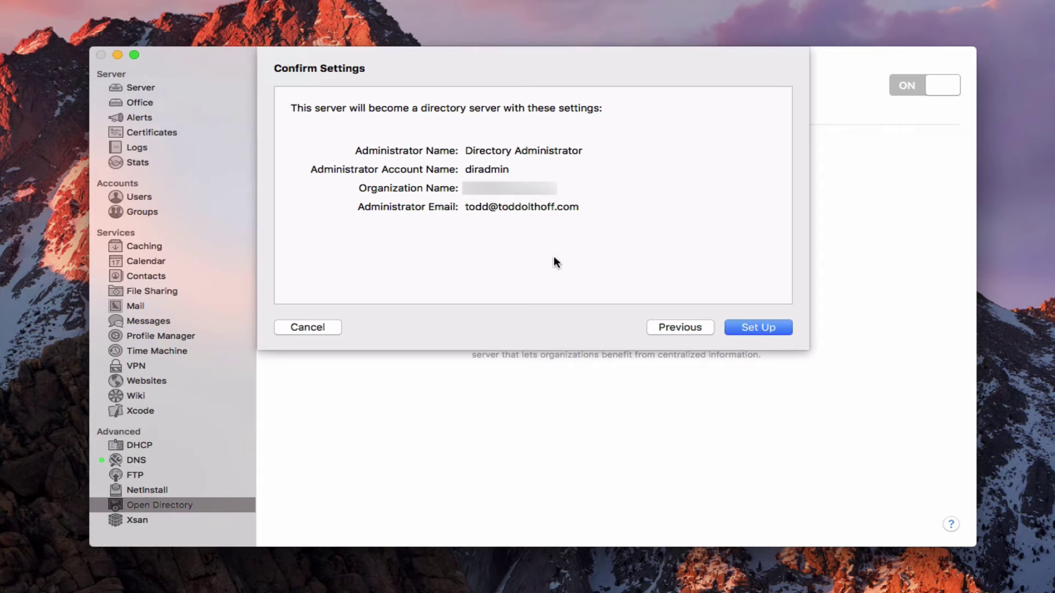
click(758, 328)
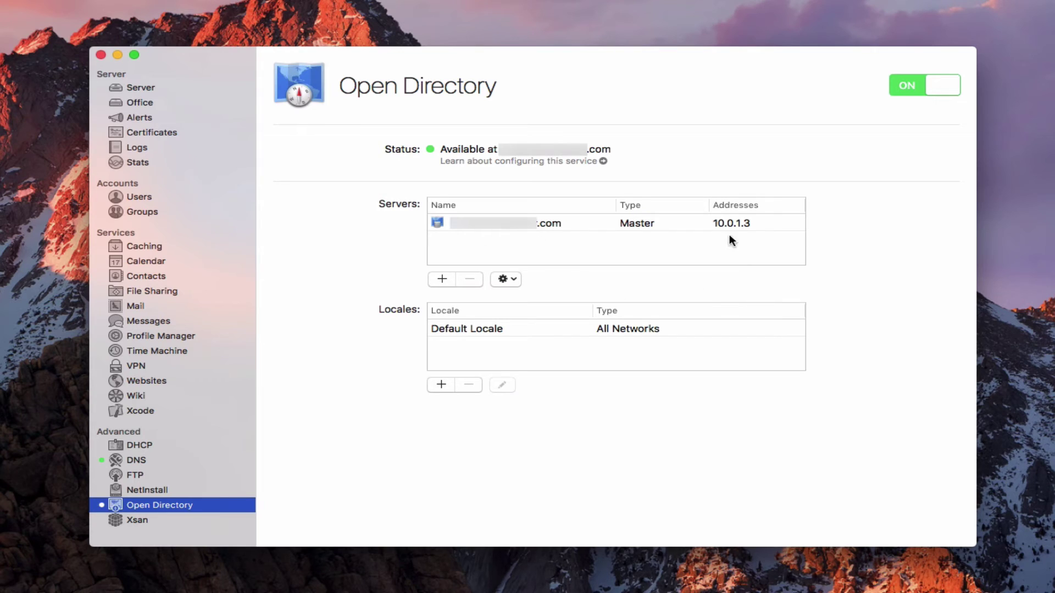
Select the master server at 10.0.1.3 and bring up its gear actions menu.
click(782, 228)
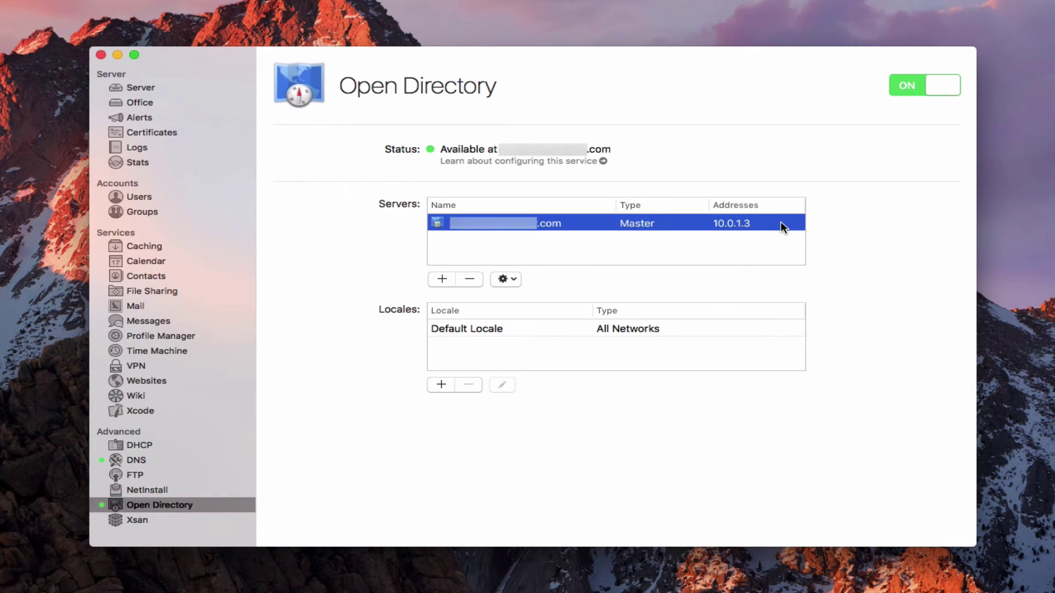
click(516, 280)
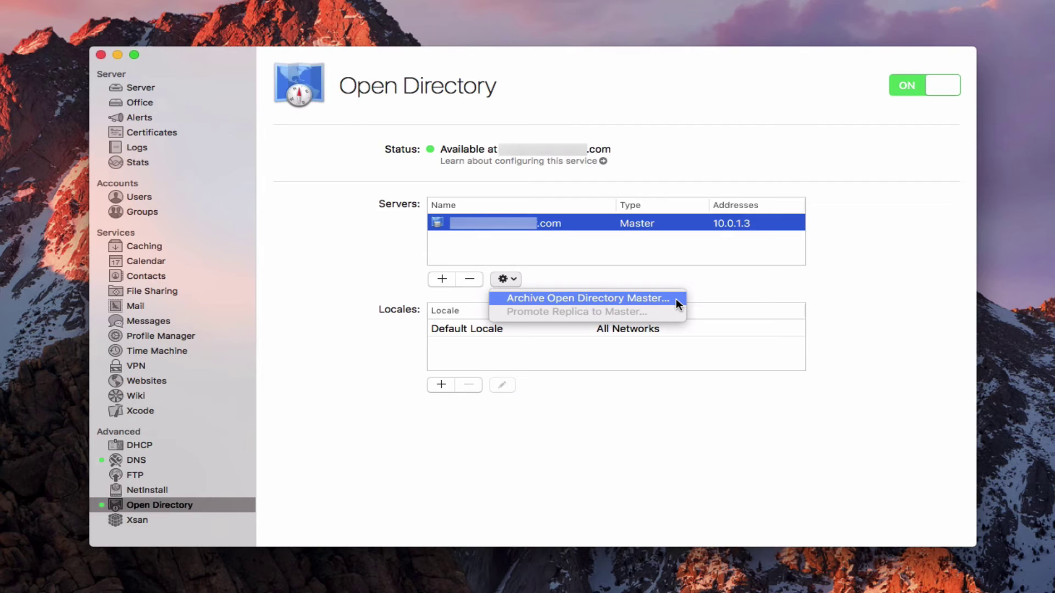
Bring up Archive Open Directory Master, then cancel it without creating a backup.
click(604, 302)
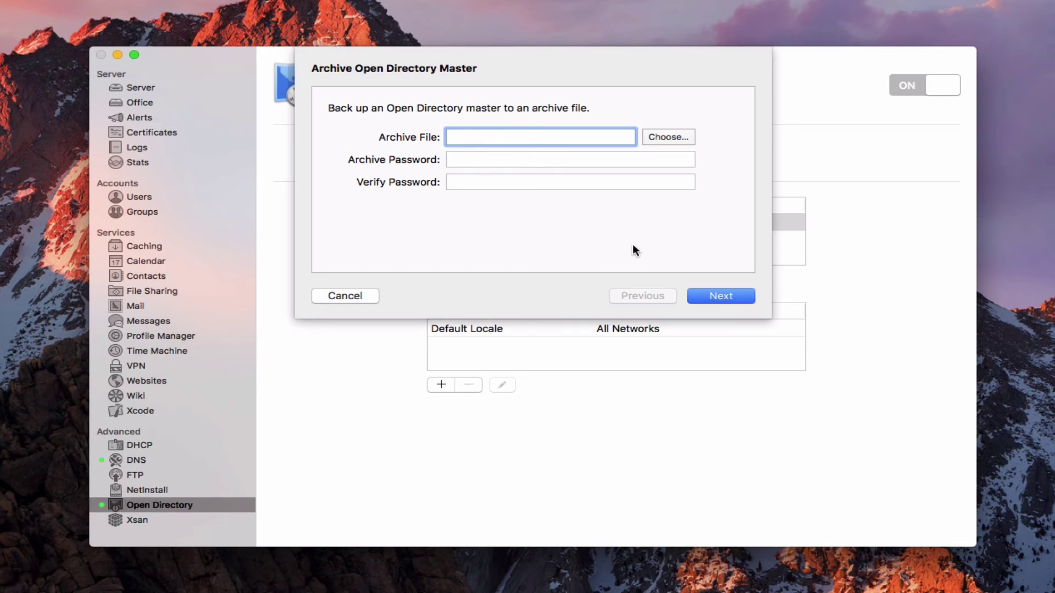
click(347, 296)
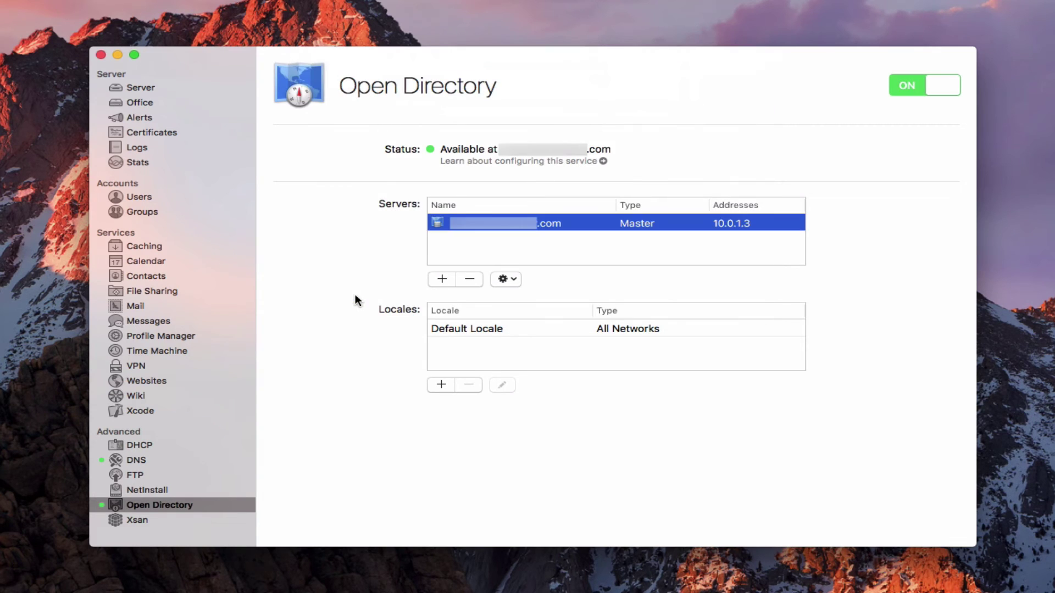
click(442, 281)
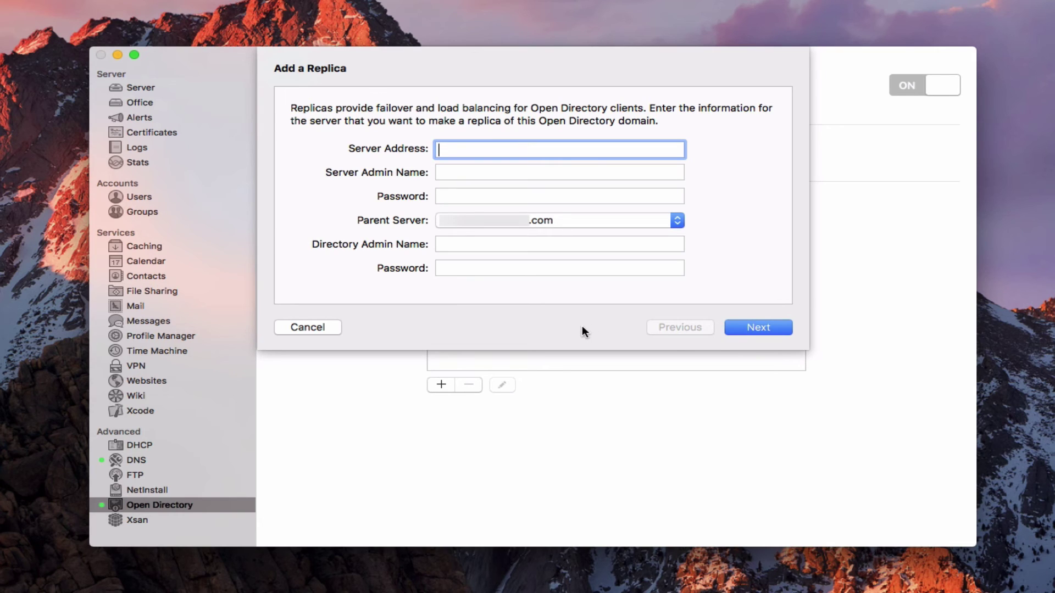
click(316, 328)
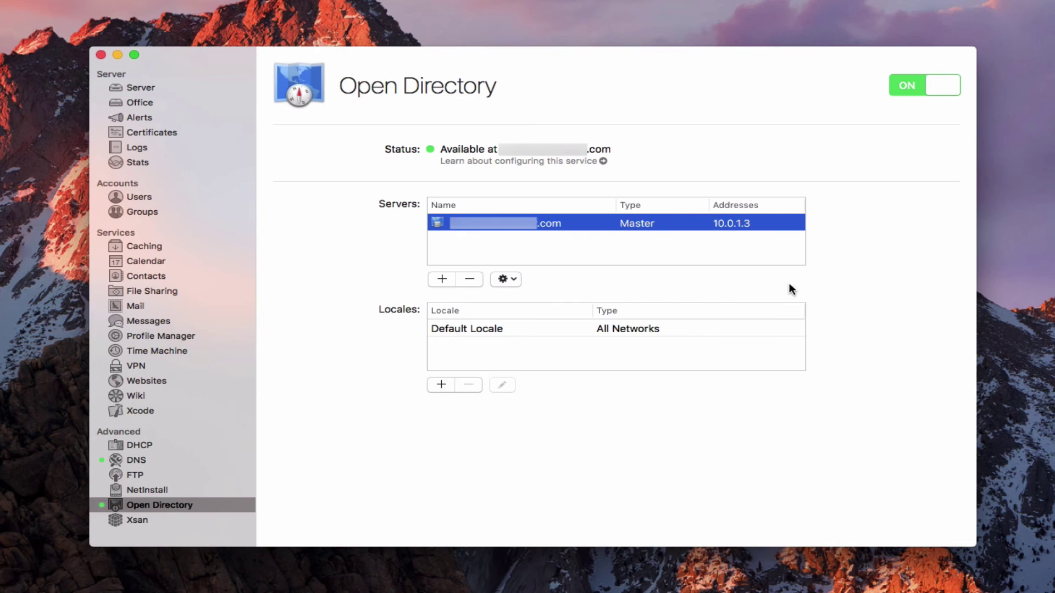
click(468, 328)
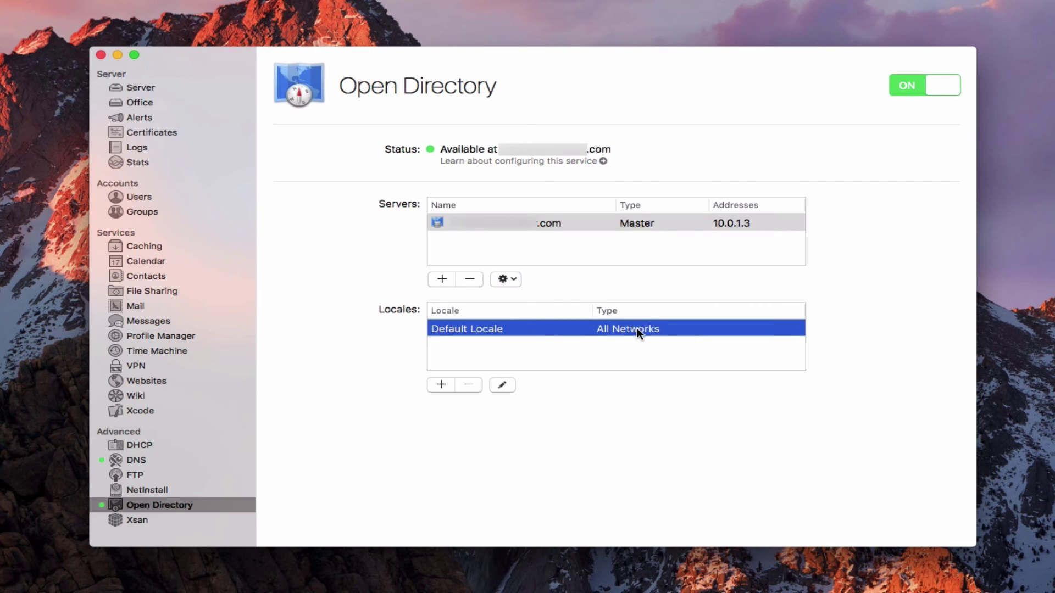
click(505, 386)
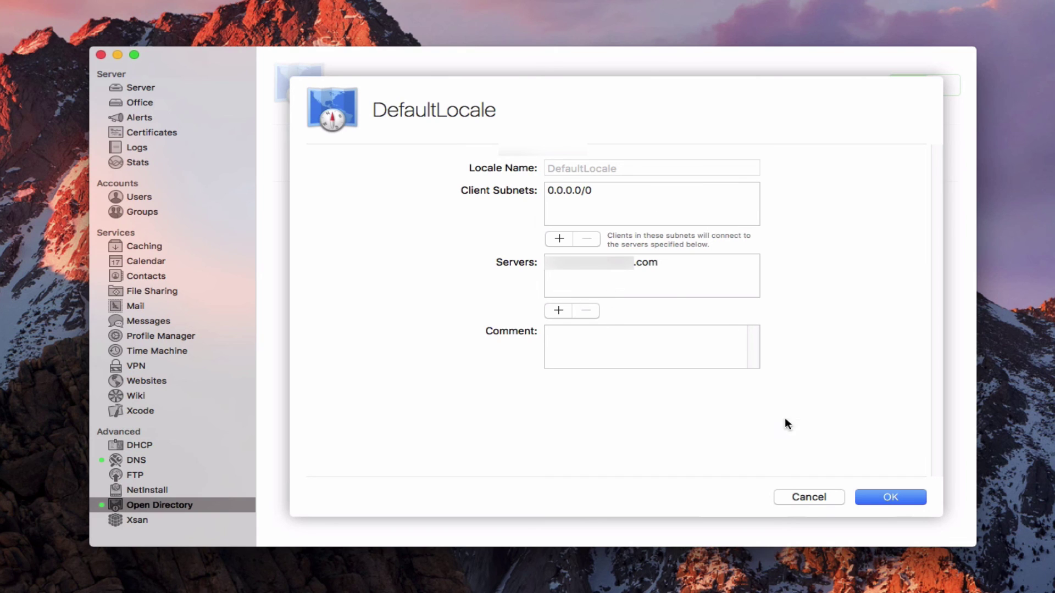
click(809, 497)
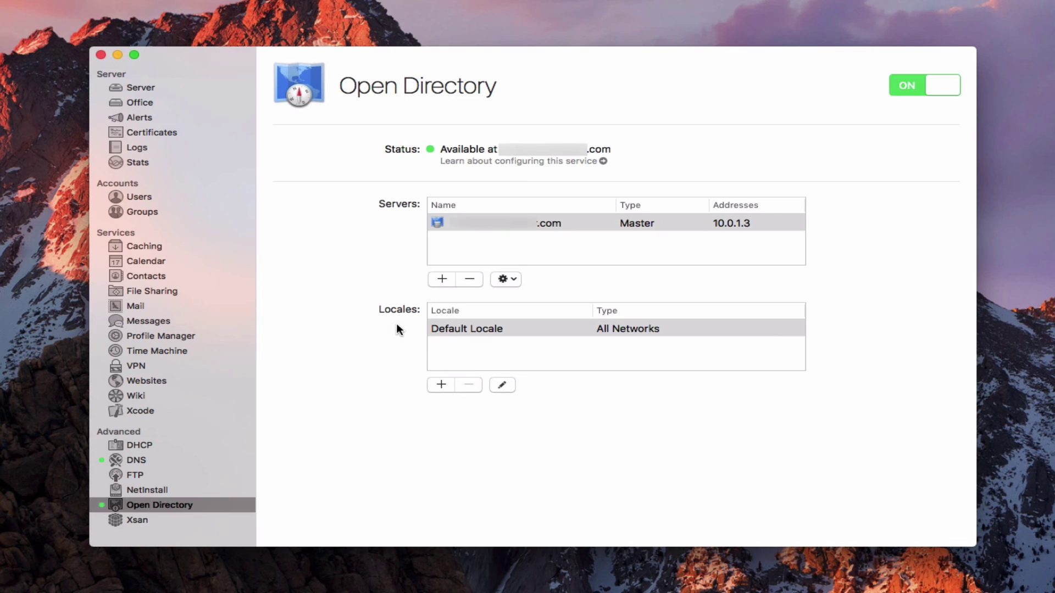
click(461, 324)
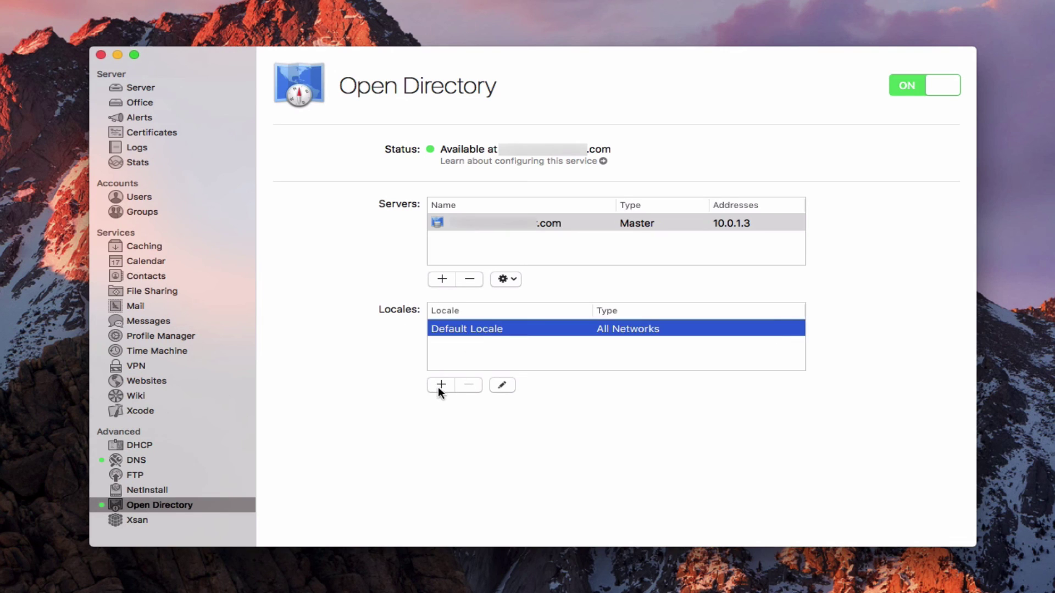